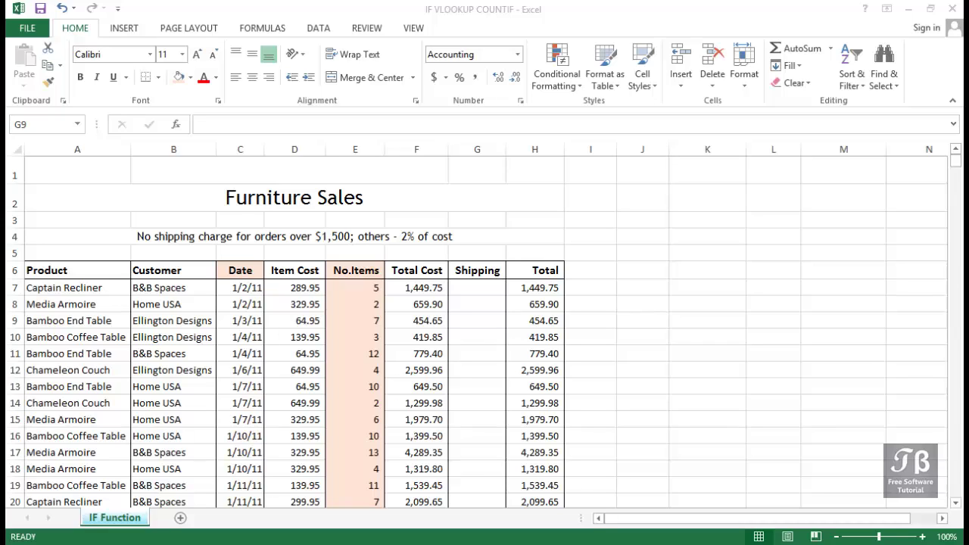
Step: Review the row 4 shipping rule note and the first order's Total Cost and Total
{"action": "left_click", "coordinate": [207, 370]}
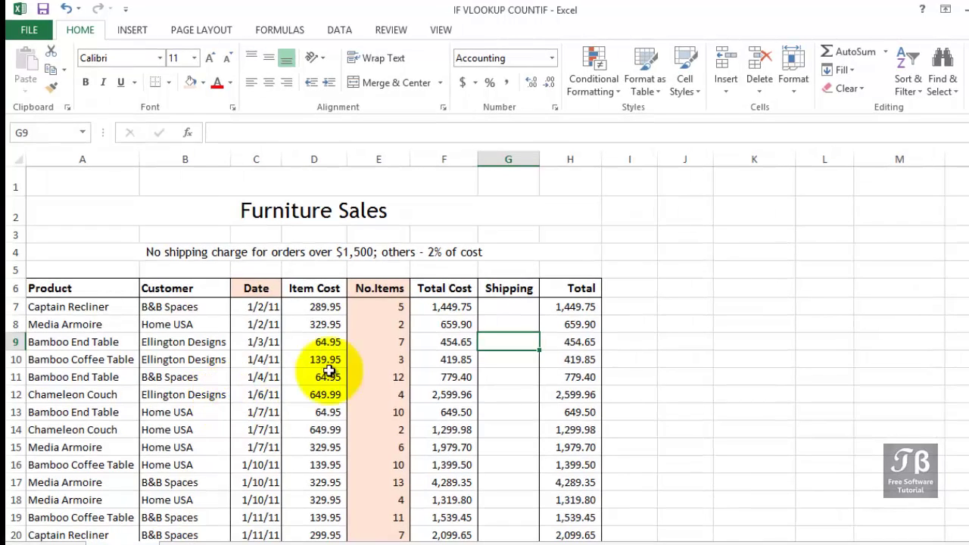
{"action": "left_click", "coordinate": [509, 305]}
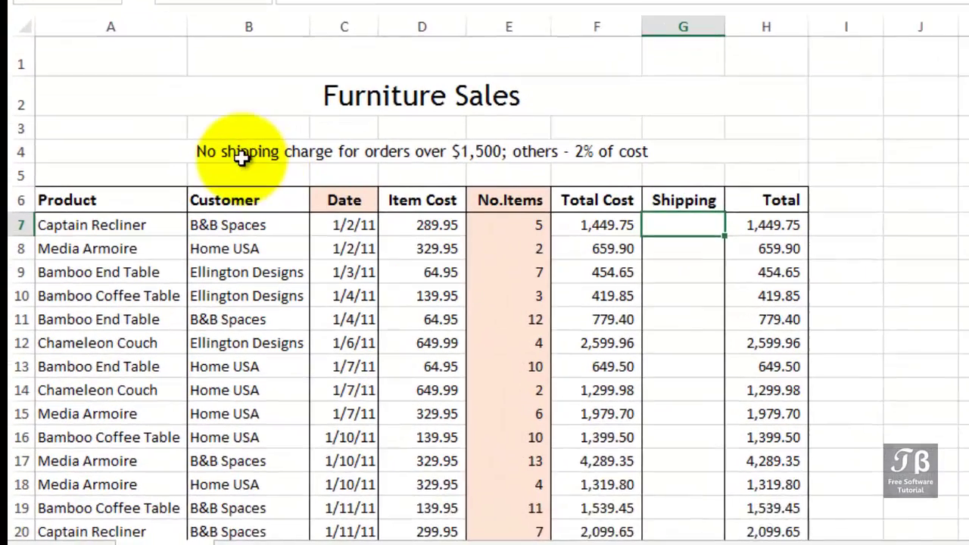
{"action": "left_click", "coordinate": [240, 155]}
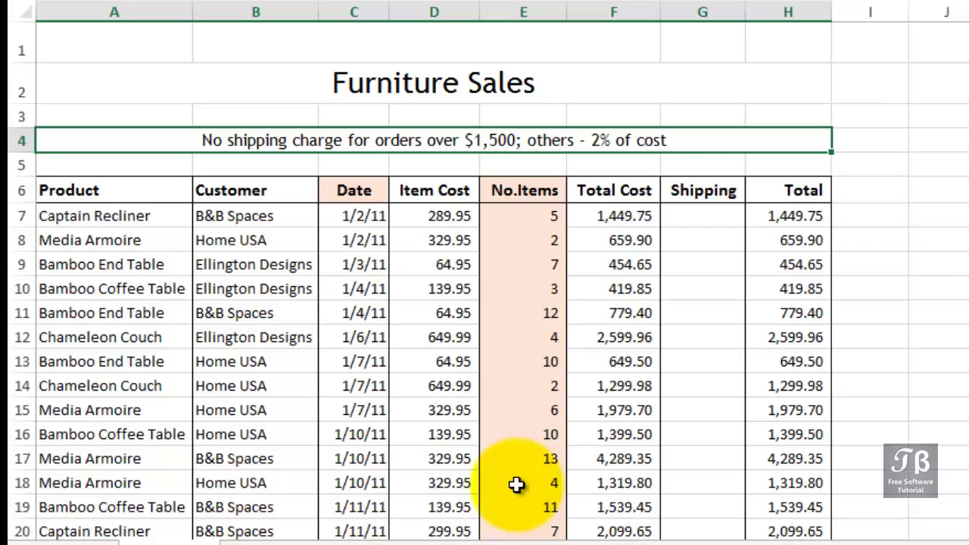
{"action": "left_click", "coordinate": [627, 215]}
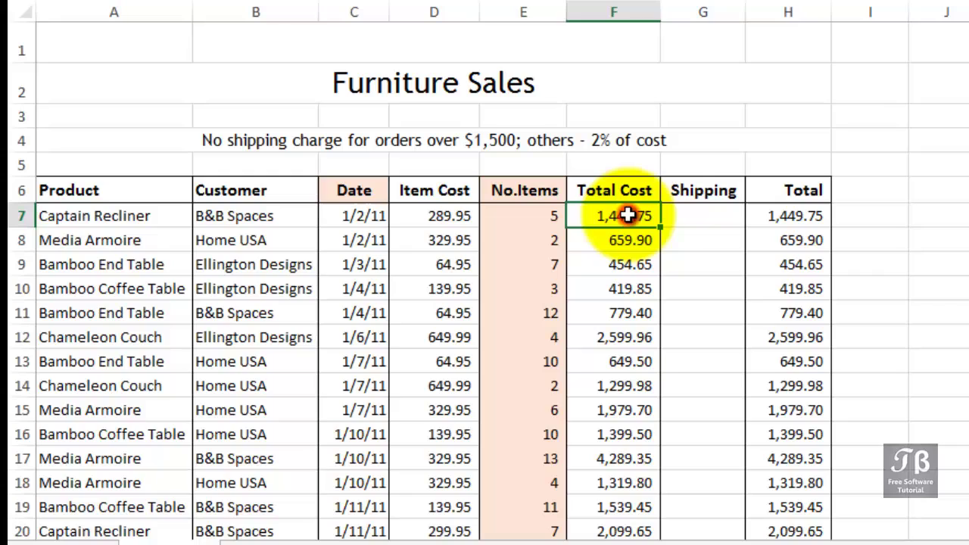
{"action": "left_click", "coordinate": [753, 213]}
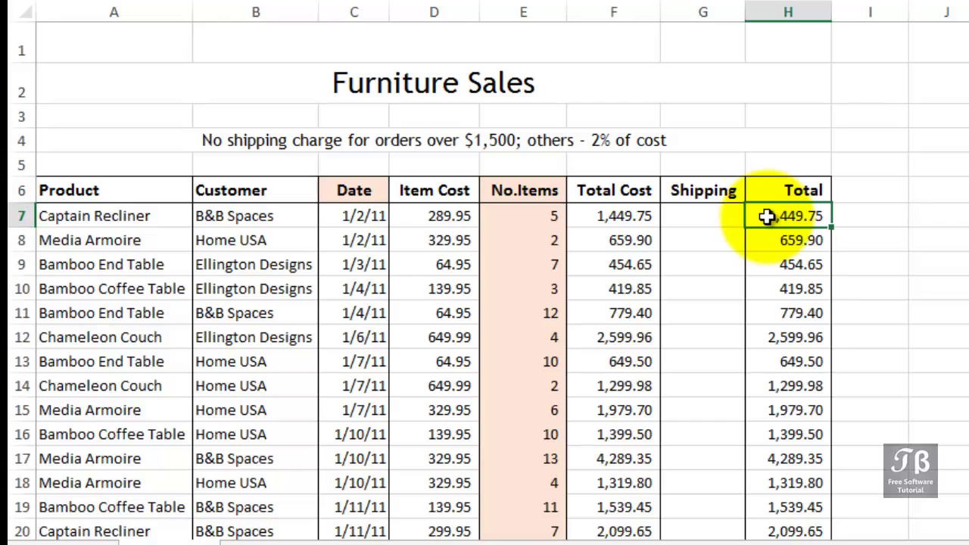
{"action": "left_click", "coordinate": [722, 215]}
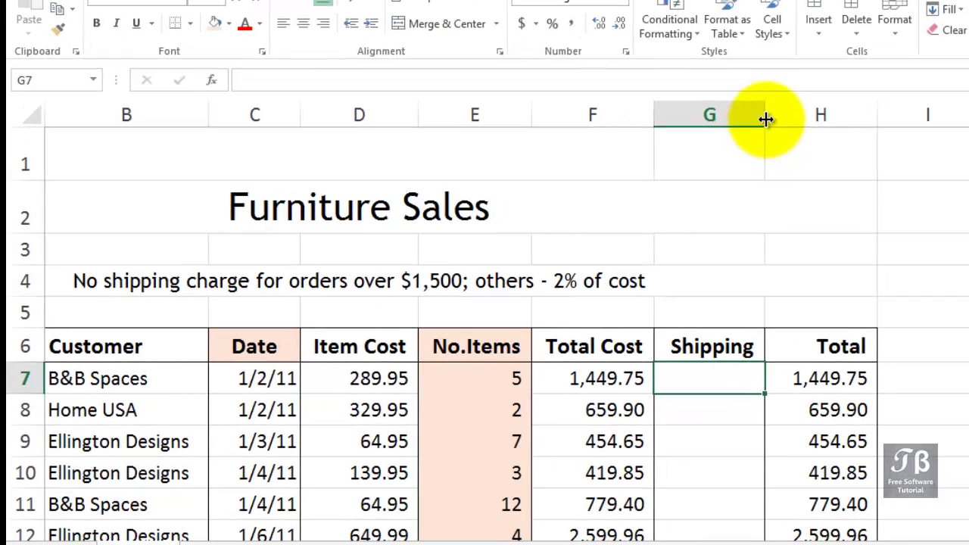
Step: Widen the Shipping column G so the formula has room
{"action": "left_click_drag", "start_coordinate": [766, 119], "coordinate": [967, 119]}
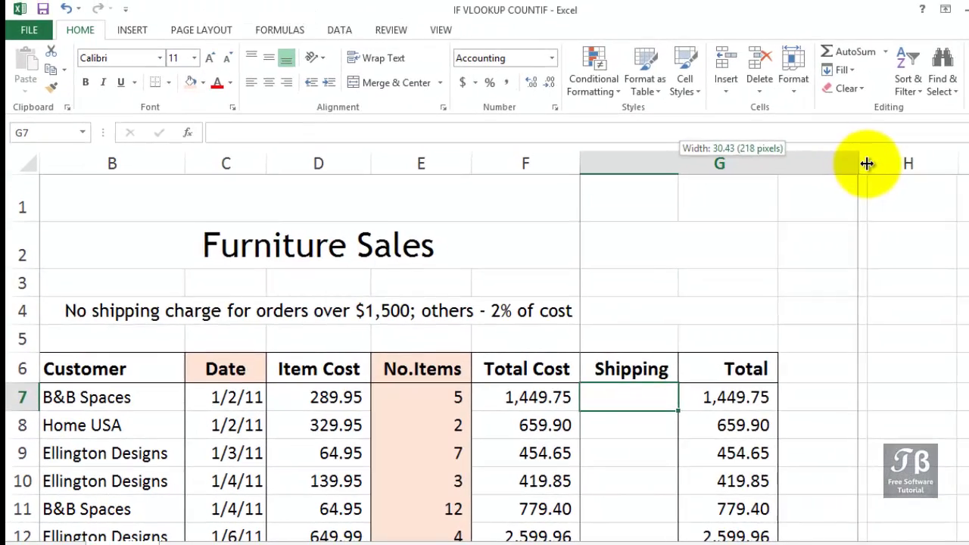
{"action": "left_click_drag", "start_coordinate": [867, 163], "coordinate": [865, 164]}
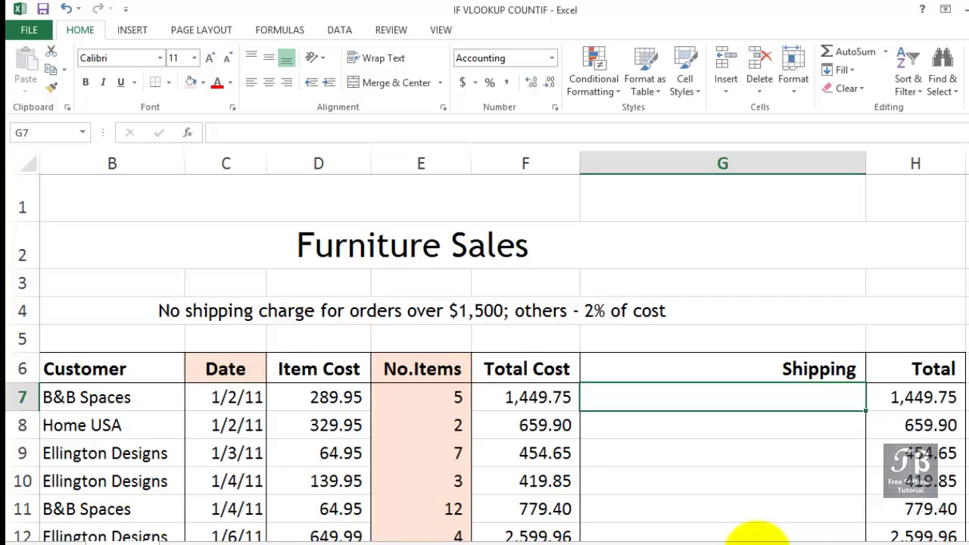
{"action": "left_click_drag", "start_coordinate": [757, 536], "coordinate": [779, 536]}
{"action": "scroll", "coordinate": [642, 444], "scroll_direction": "down", "scroll_amount": 1}
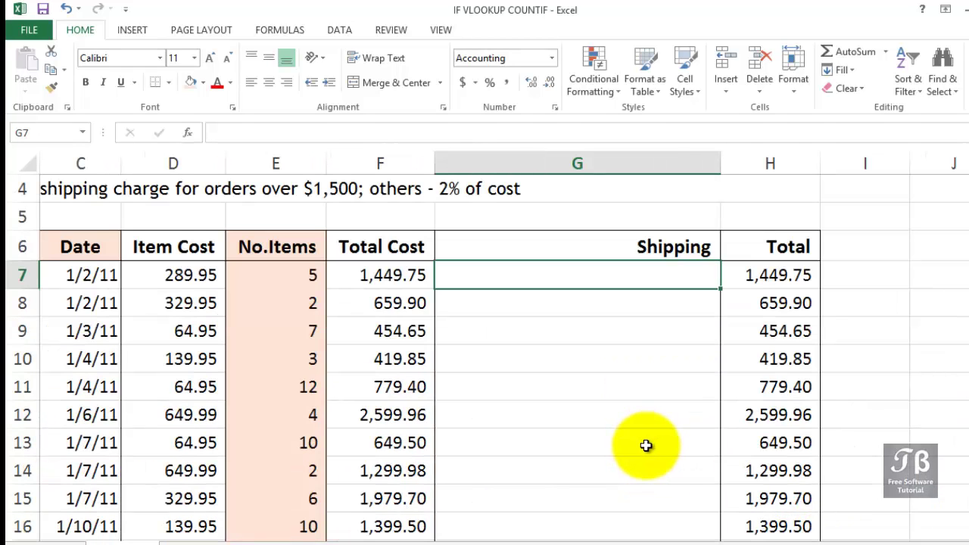
Step: Begin an IF formula in G7 by entering =if(
{"action": "double_click", "coordinate": [568, 280]}
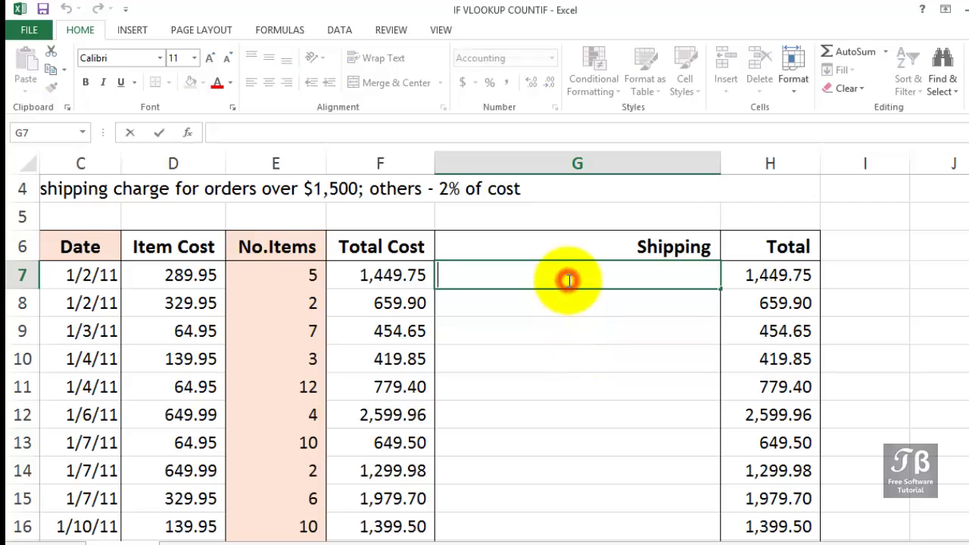
{"action": "type", "text": "-"}
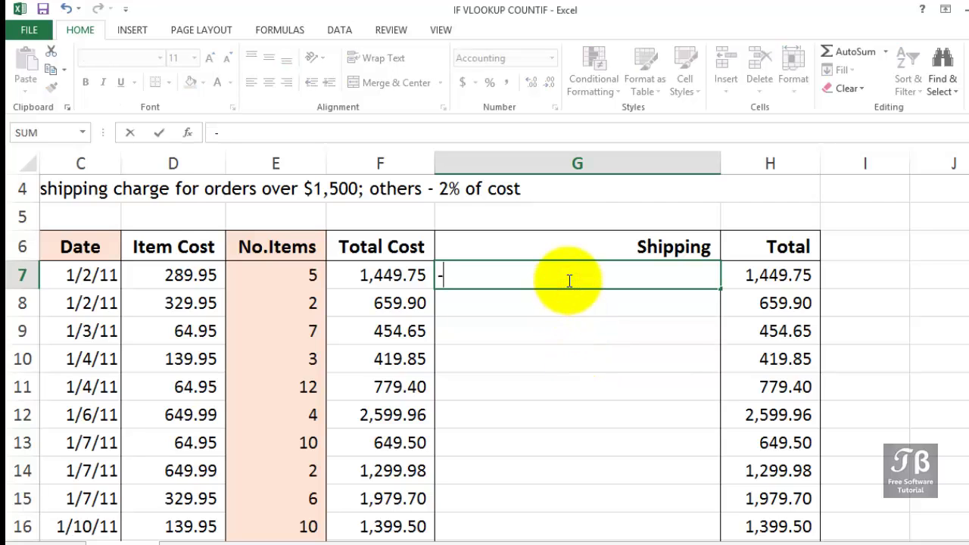
{"action": "key", "text": "BackSpace"}
{"action": "type", "text": "=if"}
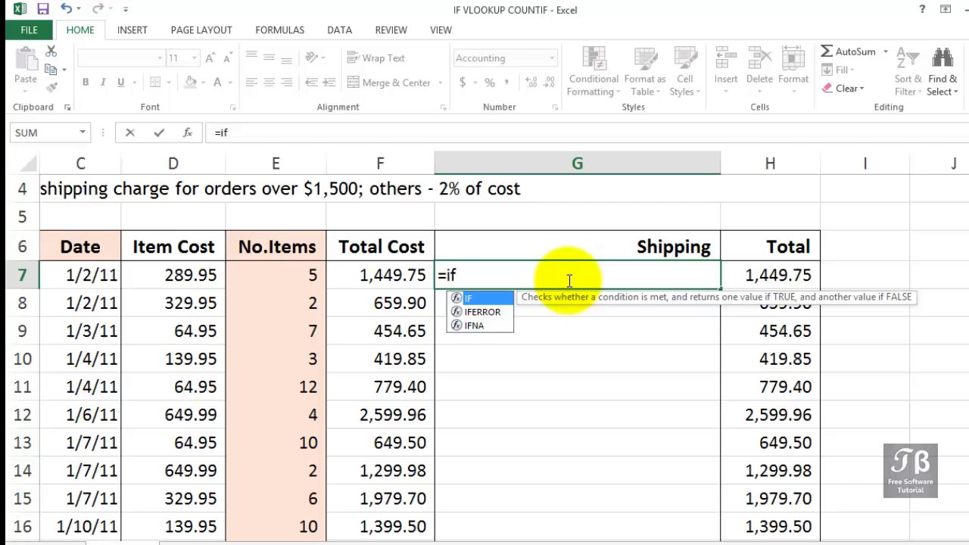
{"action": "type", "text": "("}
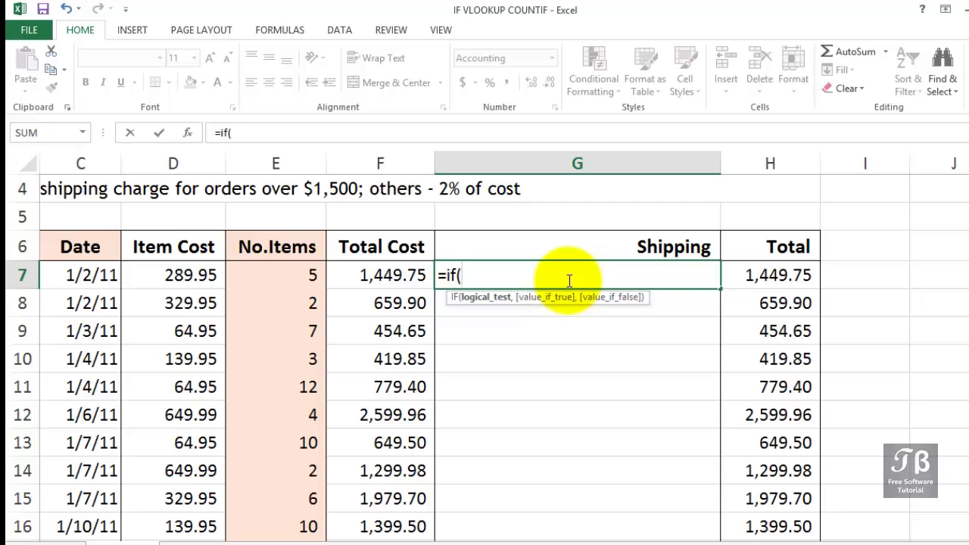
Step: Give the G7 IF formula the condition F7>=1500, settling on the >= operator
{"action": "left_click", "coordinate": [399, 277]}
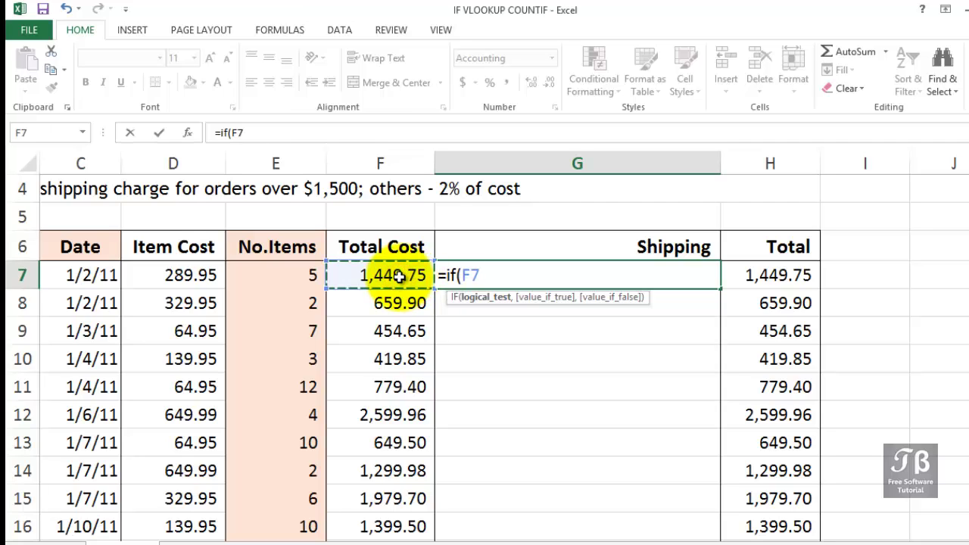
{"action": "left_click", "coordinate": [517, 280]}
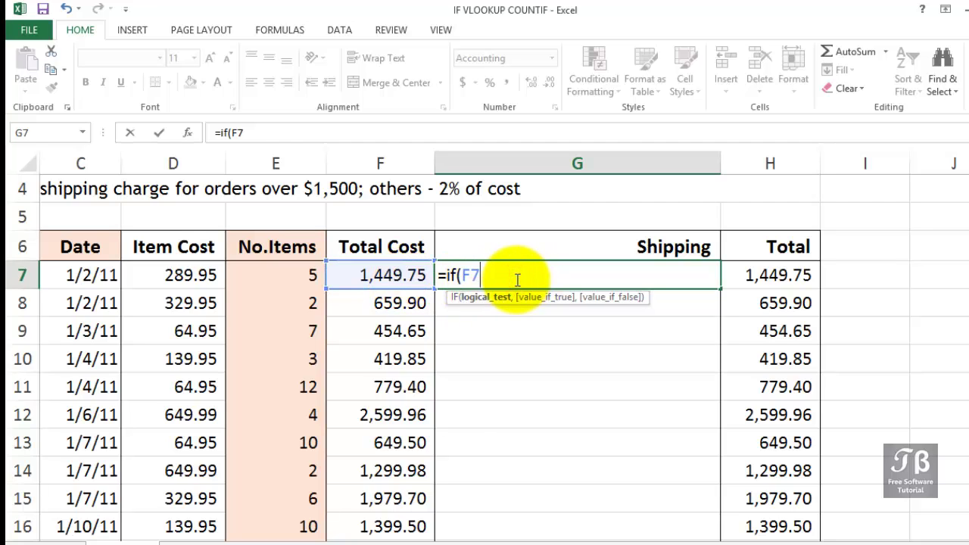
{"action": "type", "text": ">1500"}
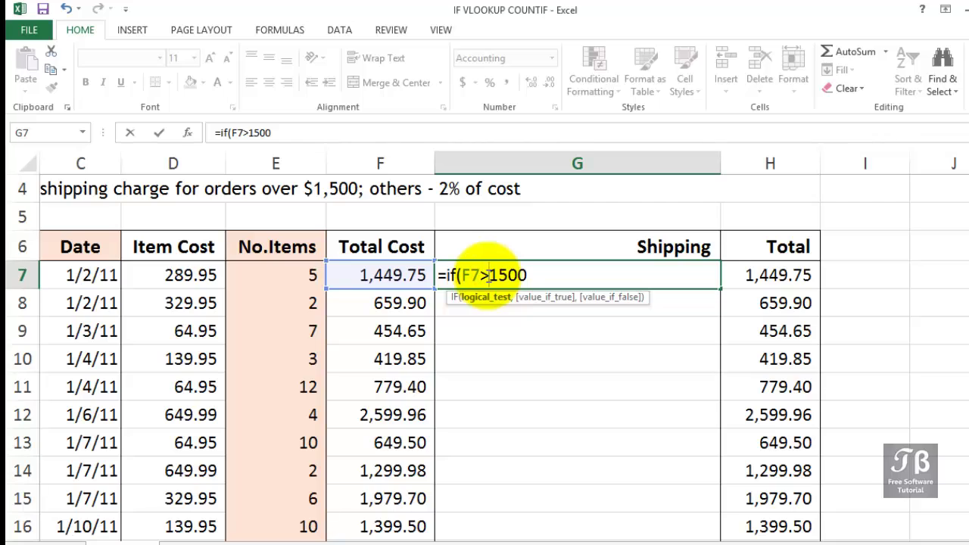
{"action": "left_click", "coordinate": [488, 275]}
{"action": "type", "text": "="}
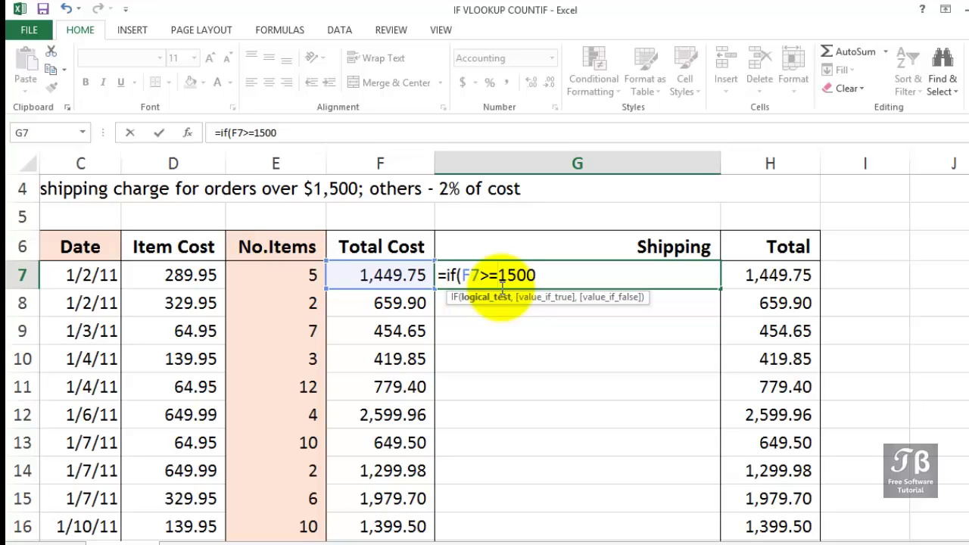
{"action": "key", "text": "BackSpace"}
{"action": "key", "text": "BackSpace"}
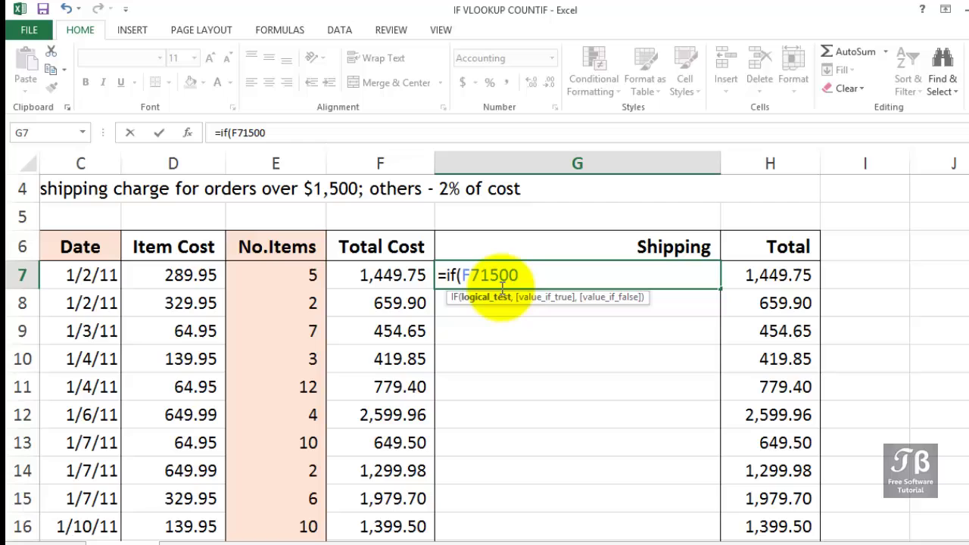
{"action": "type", "text": "<"}
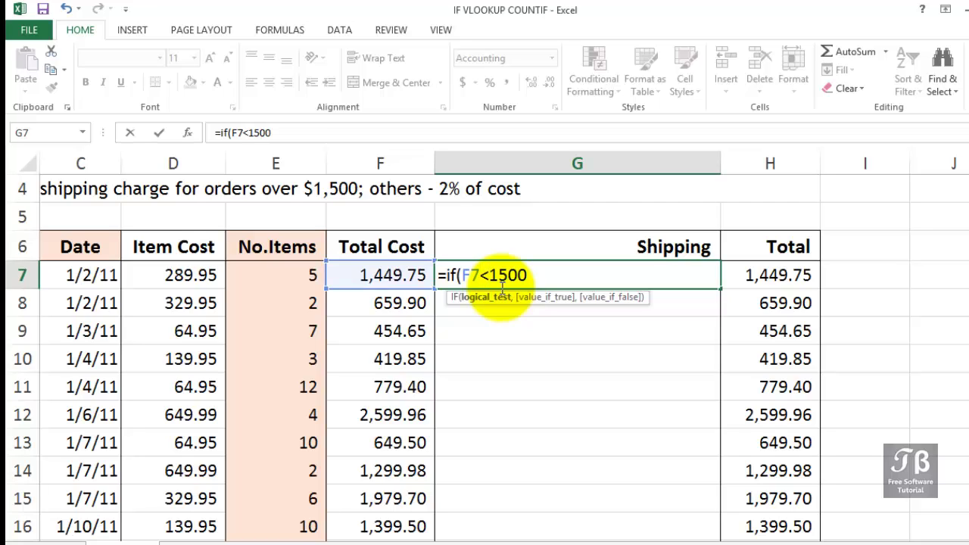
{"action": "type", "text": ">"}
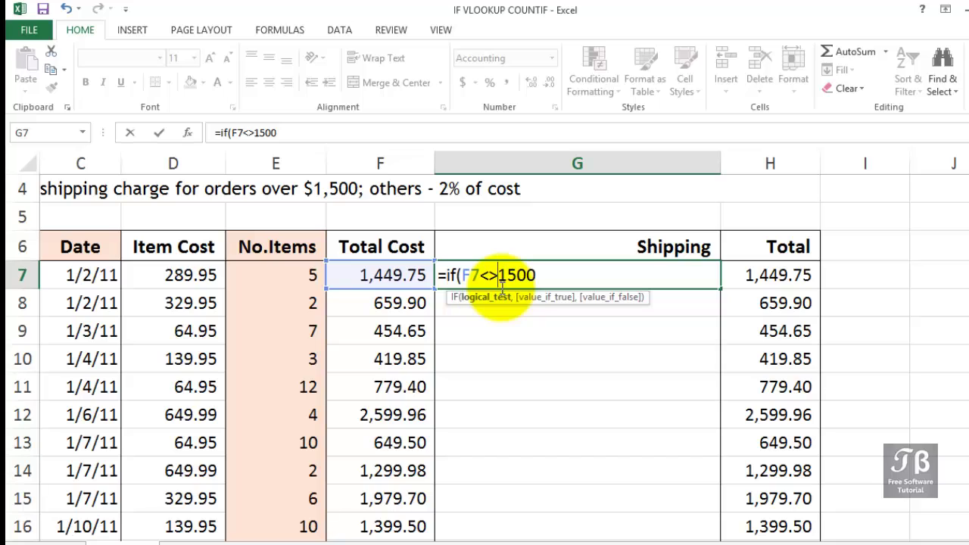
{"action": "key", "text": "BackSpace"}
{"action": "key", "text": "BackSpace"}
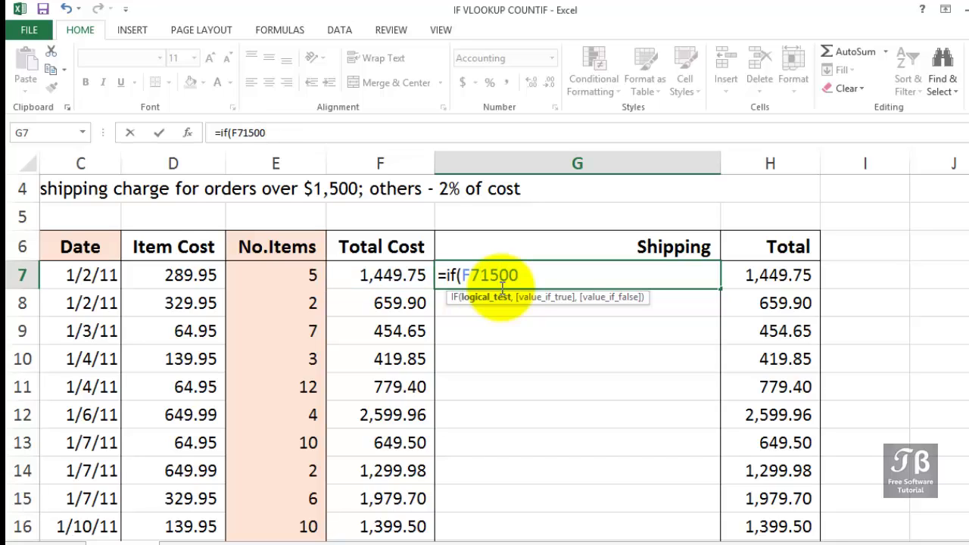
{"action": "type", "text": ">="}
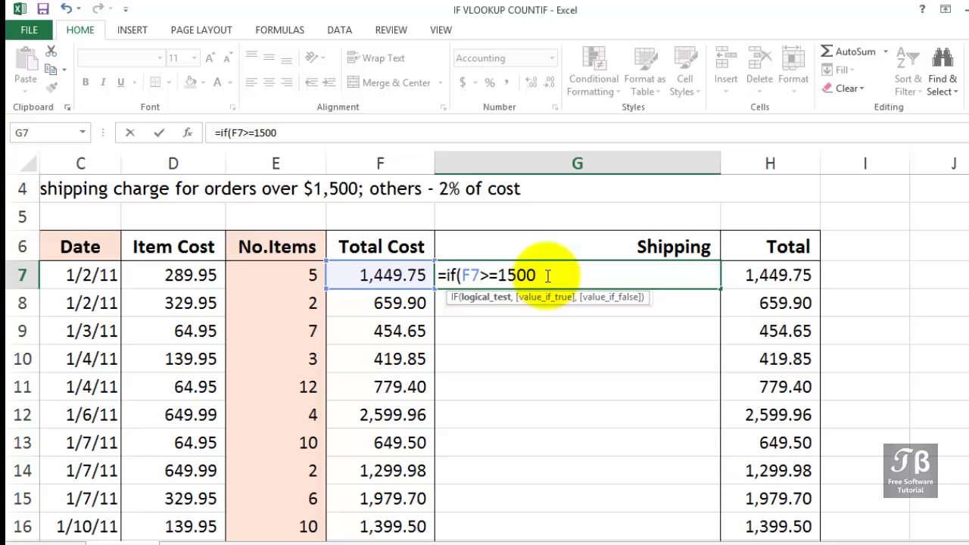
Step: Add the IF results 0 and 2%*F7, so G7 reads =if(F7>=1500,0,2%*F7
{"action": "type", "text": ","}
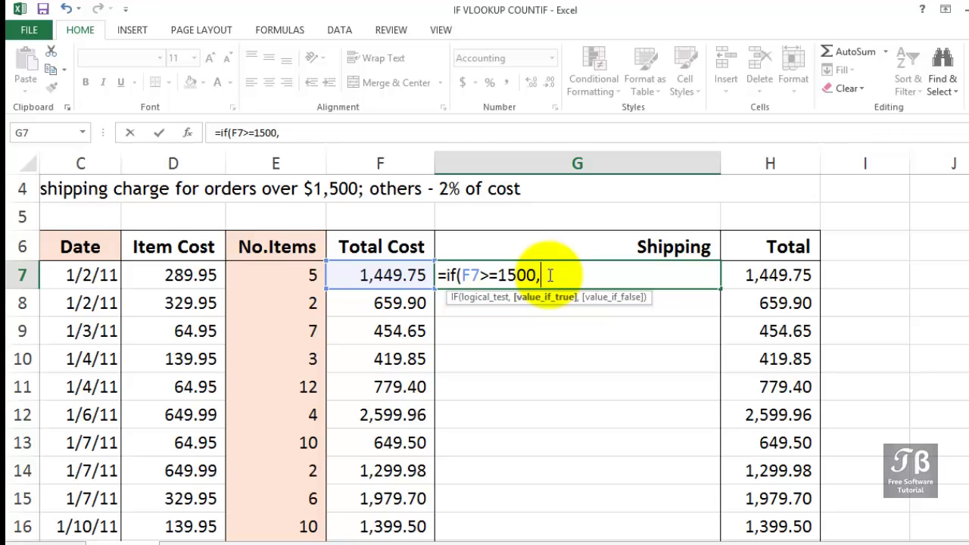
{"action": "type", "text": "0,"}
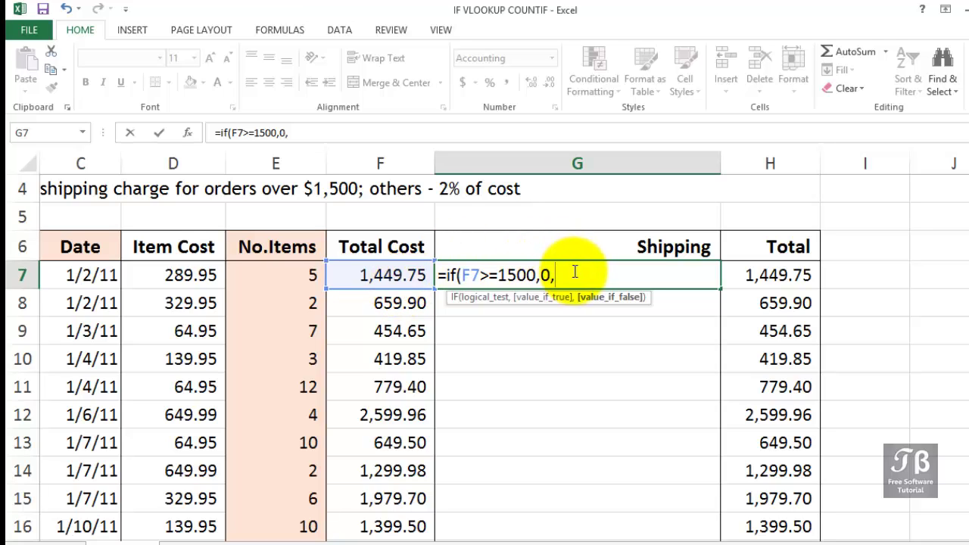
{"action": "type", "text": "2%*"}
{"action": "left_click", "coordinate": [418, 276]}
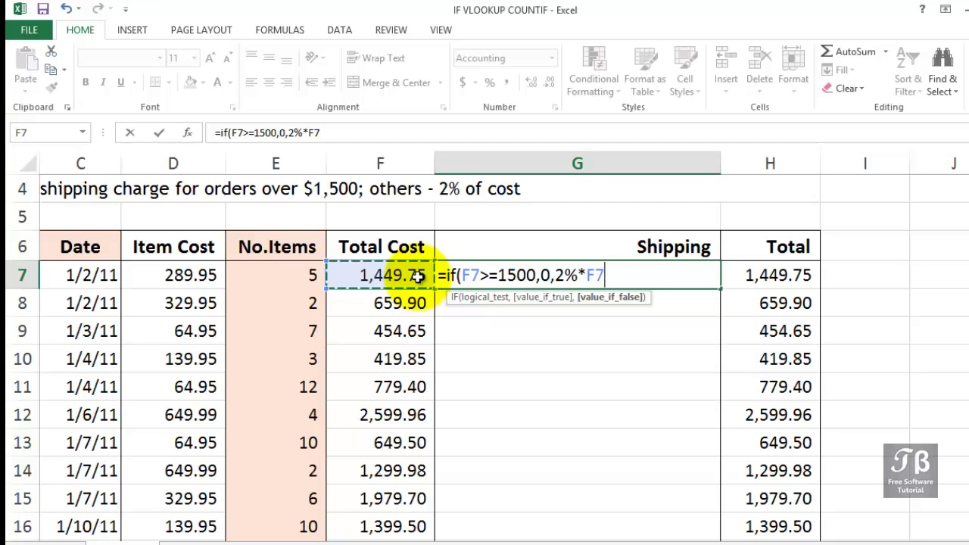
Step: Wrap 2%*F7 in ROUND(...,2), close the IF and enter it, giving 29.00 shipping
{"action": "left_click", "coordinate": [556, 275]}
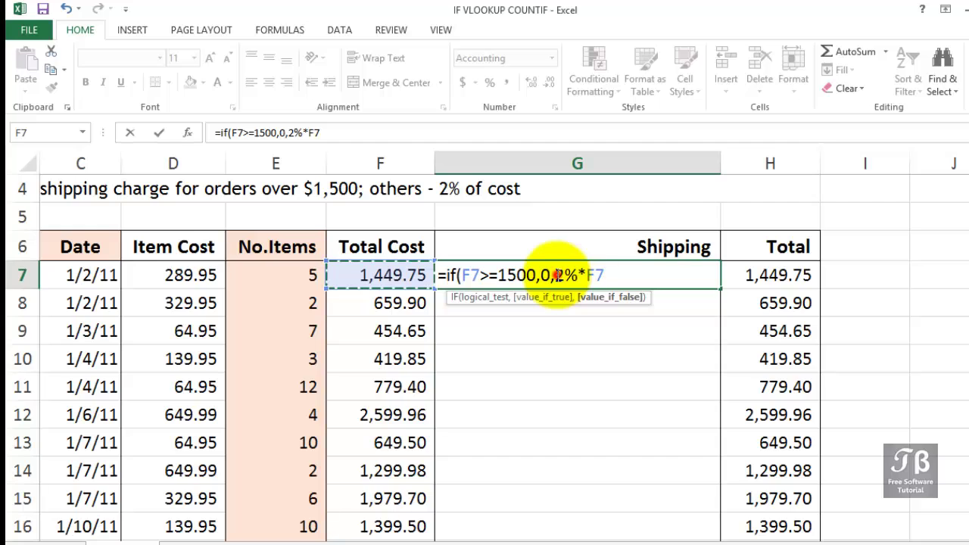
{"action": "type", "text": "roun"}
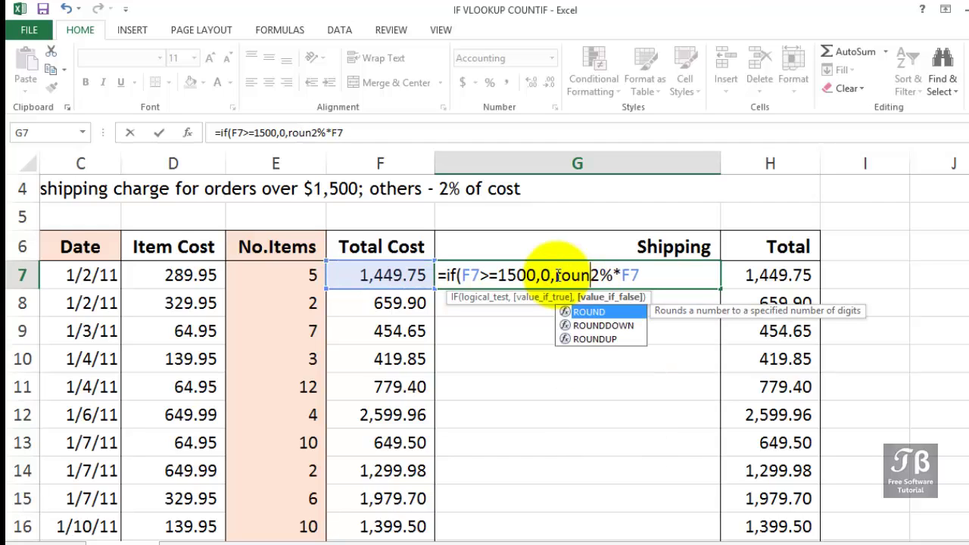
{"action": "double_click", "coordinate": [591, 312]}
{"action": "type", "text": "d"}
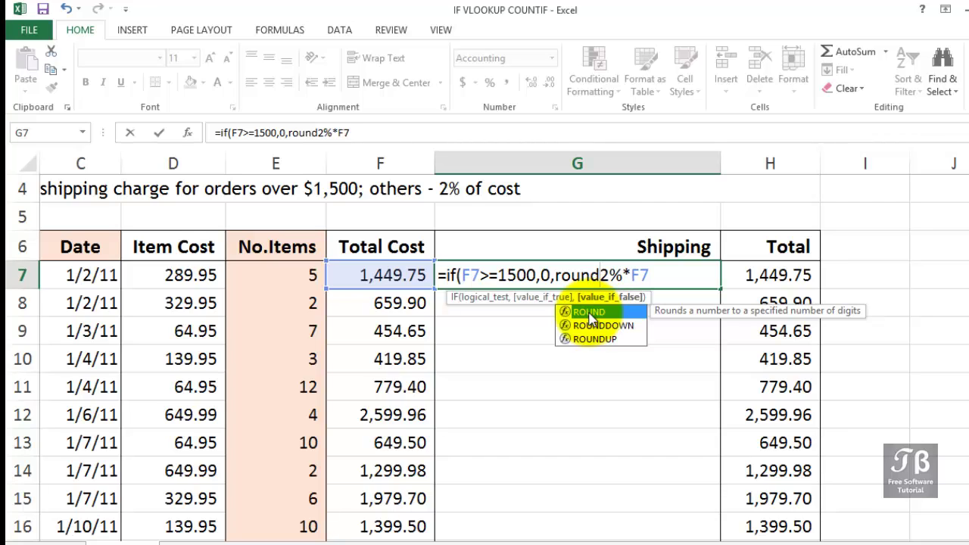
{"action": "type", "text": "("}
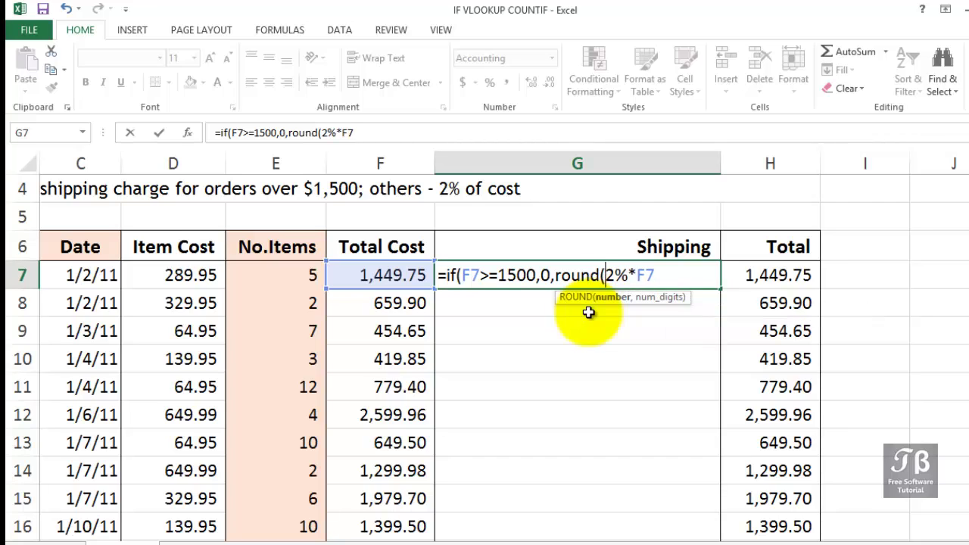
{"action": "left_click", "coordinate": [660, 275]}
{"action": "type", "text": "2%*F7)"}
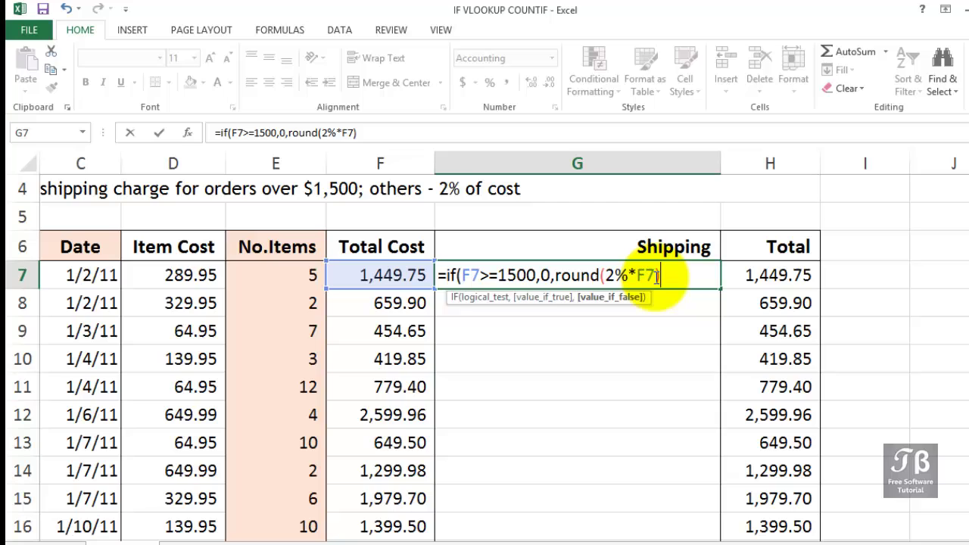
{"action": "left_click", "coordinate": [657, 275]}
{"action": "type", "text": ","}
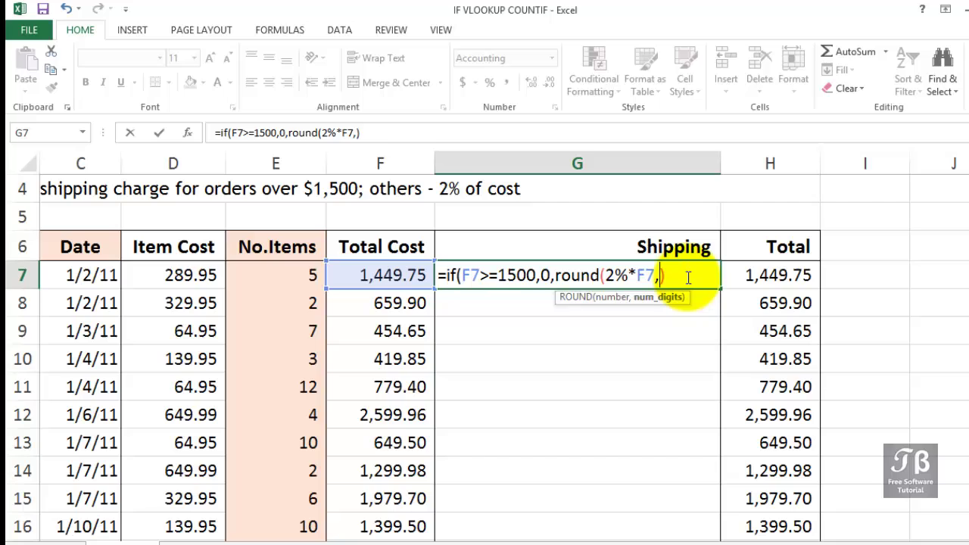
{"action": "type", "text": "2"}
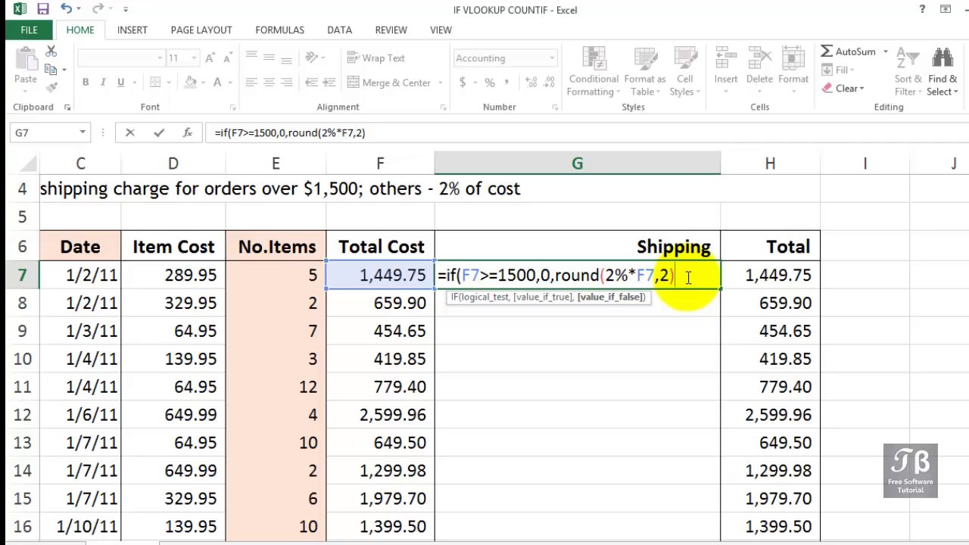
{"action": "type", "text": ")"}
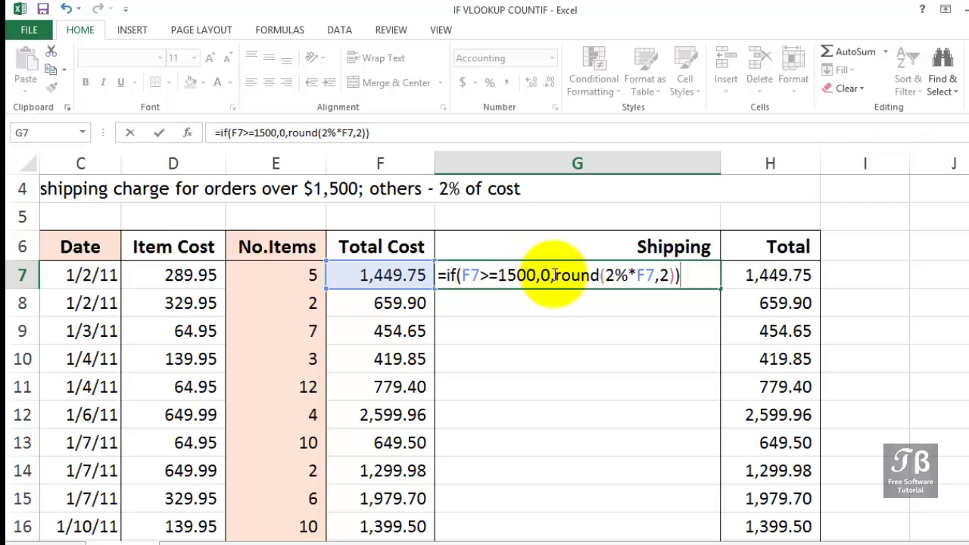
{"action": "key", "text": "Return"}
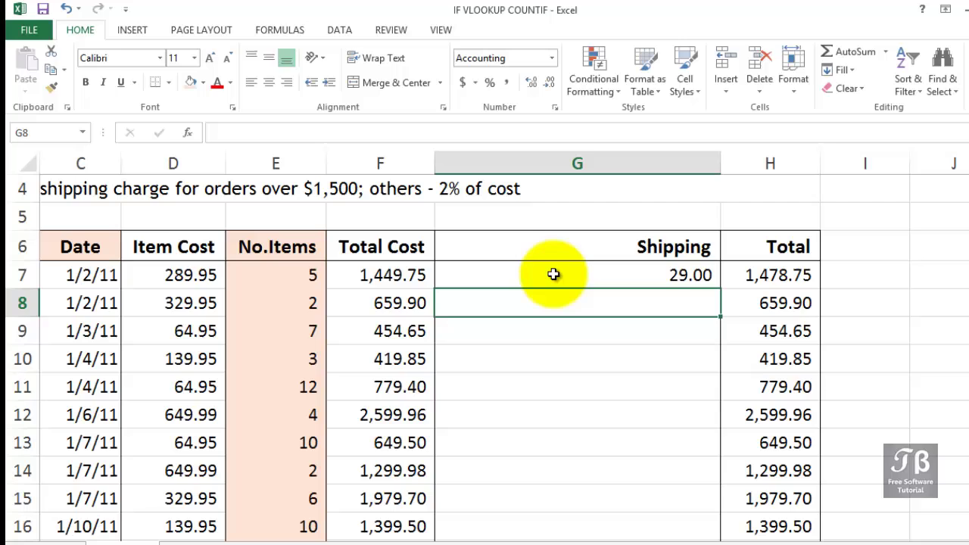
Step: Copy G7's formula down to G14 and check G12 shows zero shipping for 2,599.96
{"action": "left_click", "coordinate": [553, 274]}
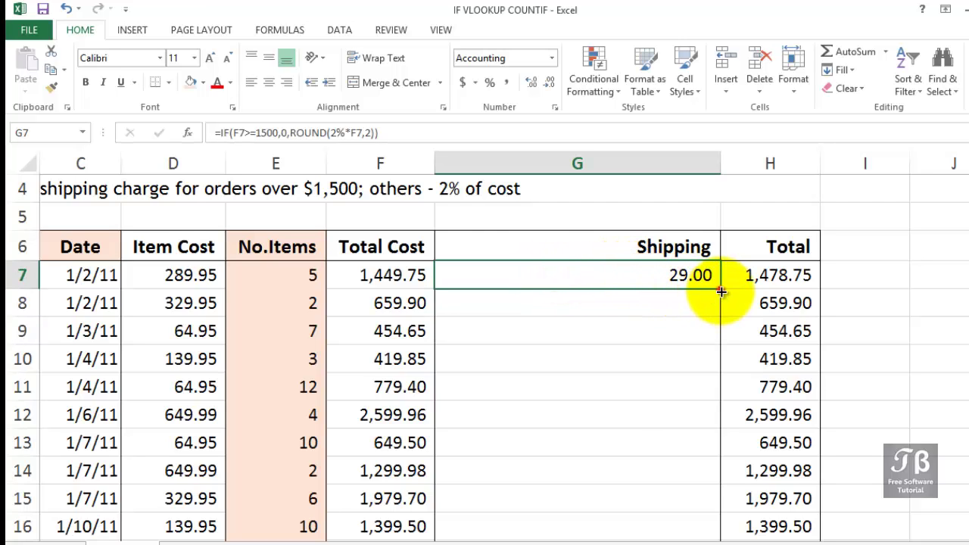
{"action": "left_click_drag", "start_coordinate": [721, 292], "coordinate": [702, 473]}
{"action": "left_click", "coordinate": [655, 416]}
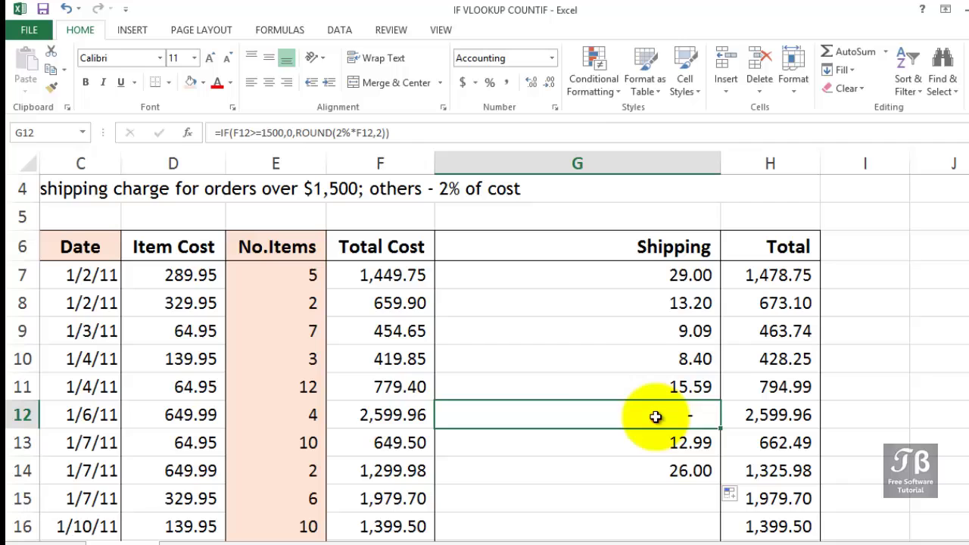
{"action": "left_click_drag", "start_coordinate": [378, 414], "coordinate": [768, 422]}
{"action": "left_click", "coordinate": [663, 418]}
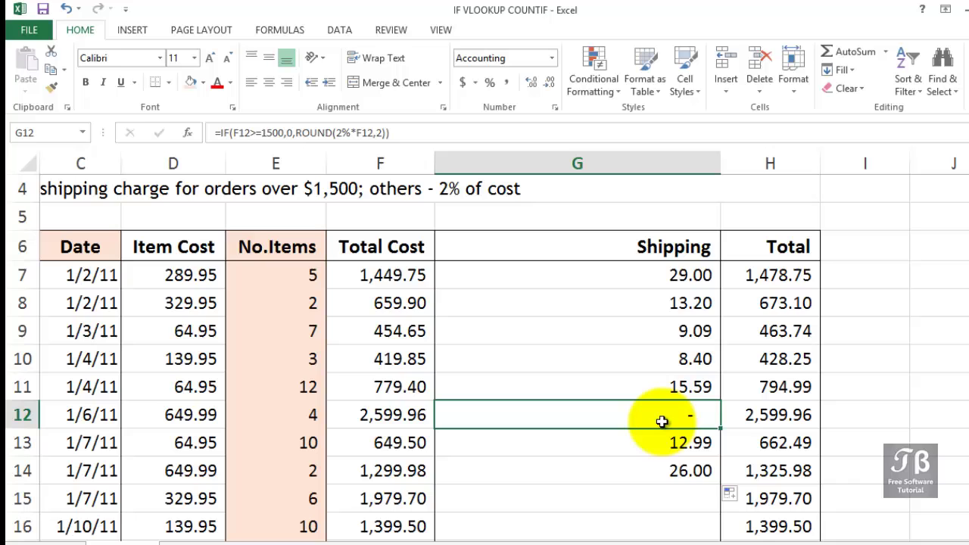
{"action": "scroll", "coordinate": [662, 421], "scroll_direction": "up", "scroll_amount": 1}
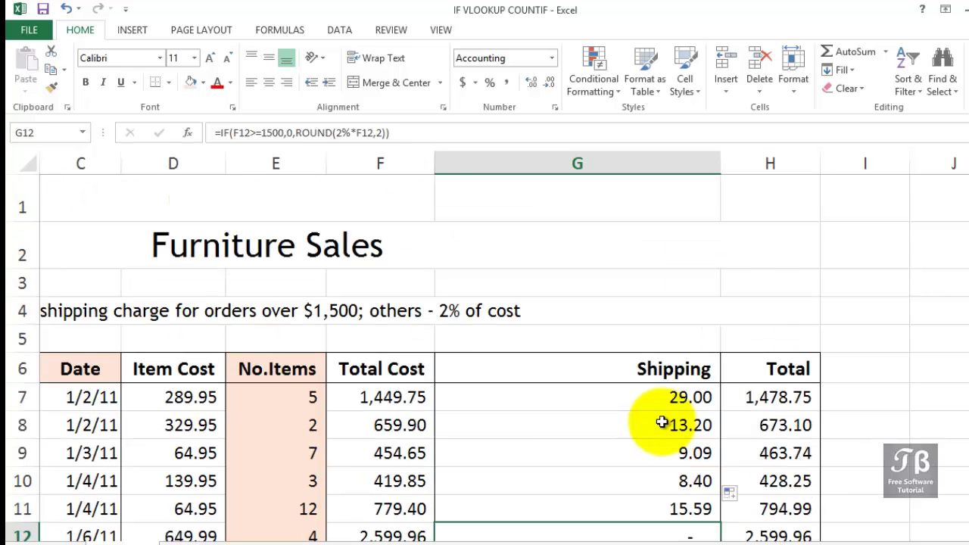
{"action": "scroll", "coordinate": [662, 421], "scroll_direction": "down", "scroll_amount": 2}
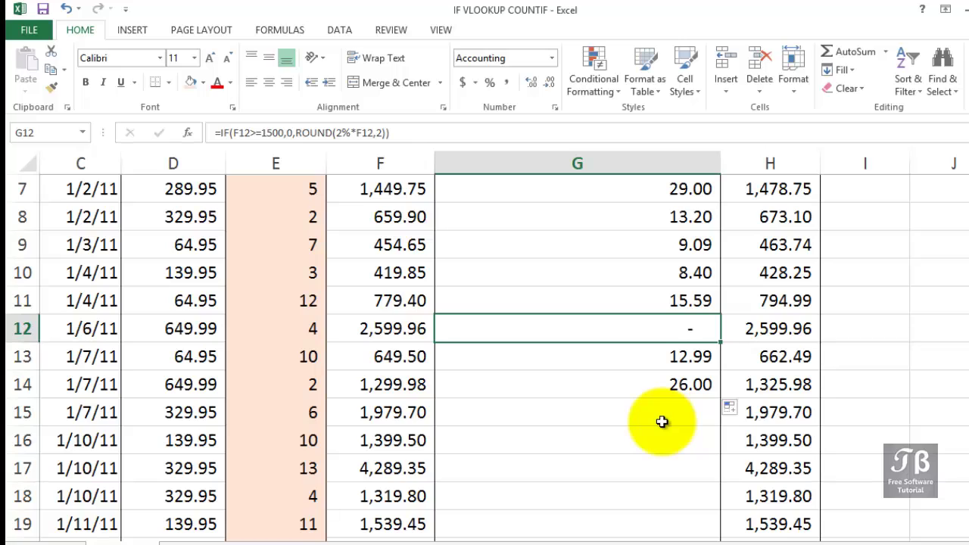
Step: Fill the shipping formula from G14 through all rows past 61, then AutoFit column G
{"action": "left_click", "coordinate": [666, 382]}
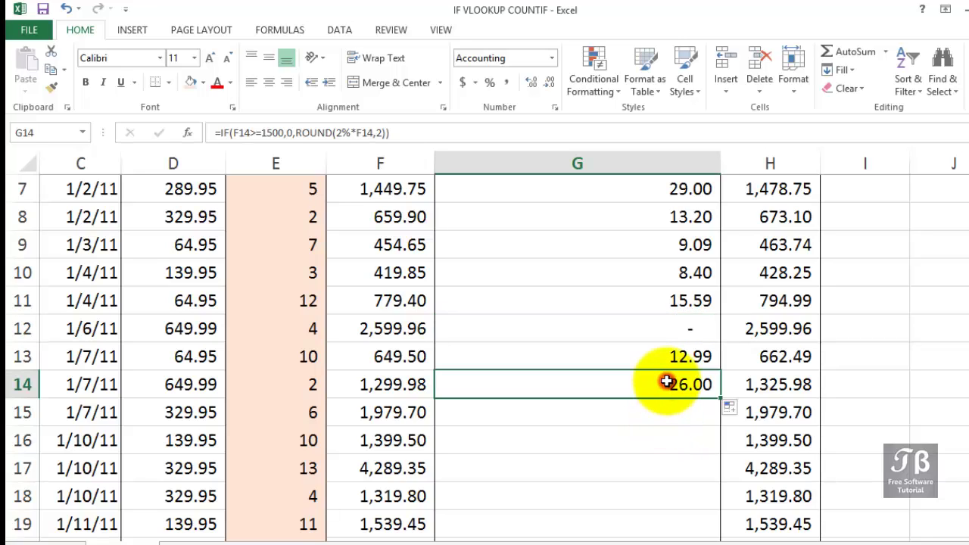
{"action": "double_click", "coordinate": [719, 400]}
{"action": "scroll", "coordinate": [716, 402], "scroll_direction": "down", "scroll_amount": 14}
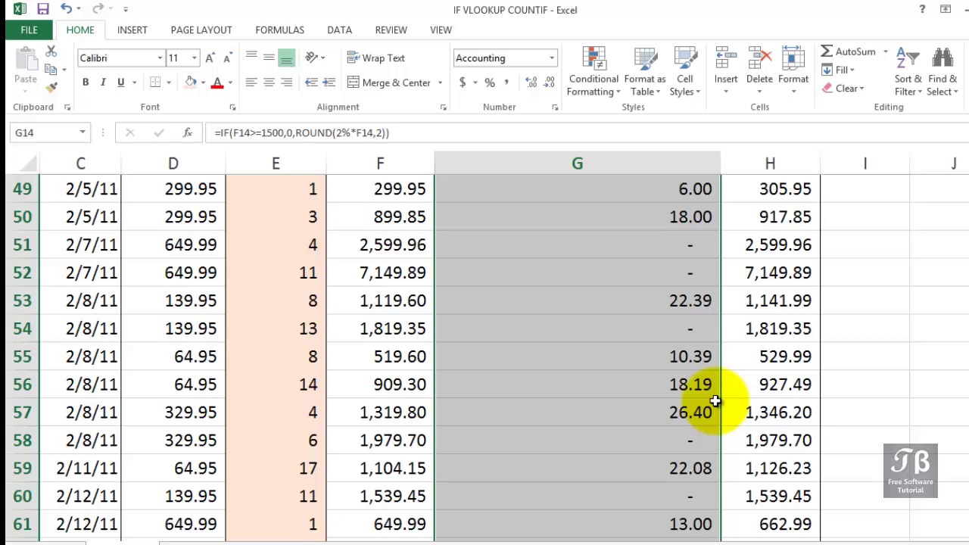
{"action": "scroll", "coordinate": [715, 401], "scroll_direction": "down", "scroll_amount": 8}
{"action": "scroll", "coordinate": [713, 400], "scroll_direction": "up", "scroll_amount": 13}
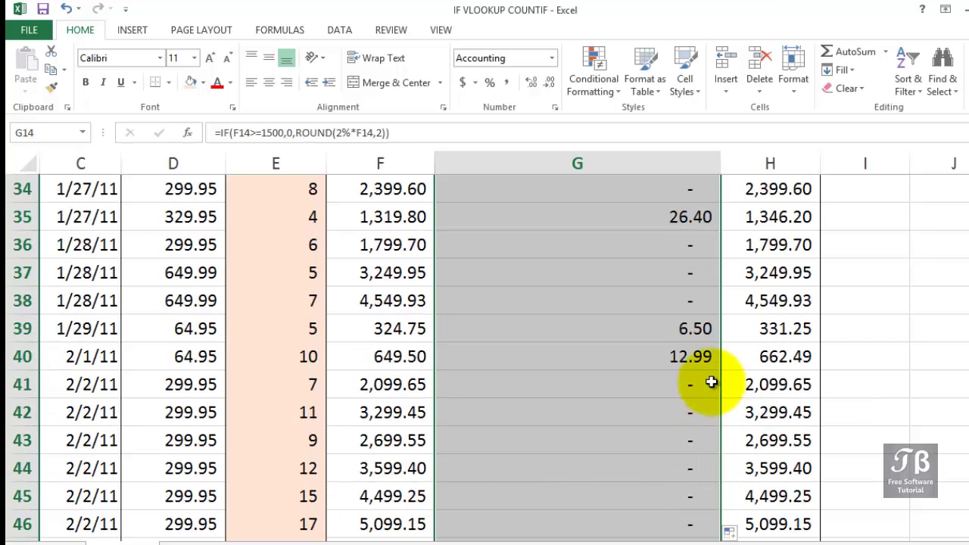
{"action": "scroll", "coordinate": [711, 382], "scroll_direction": "up", "scroll_amount": 1}
{"action": "double_click", "coordinate": [719, 161]}
{"action": "scroll", "coordinate": [698, 210], "scroll_direction": "up", "scroll_amount": 5}
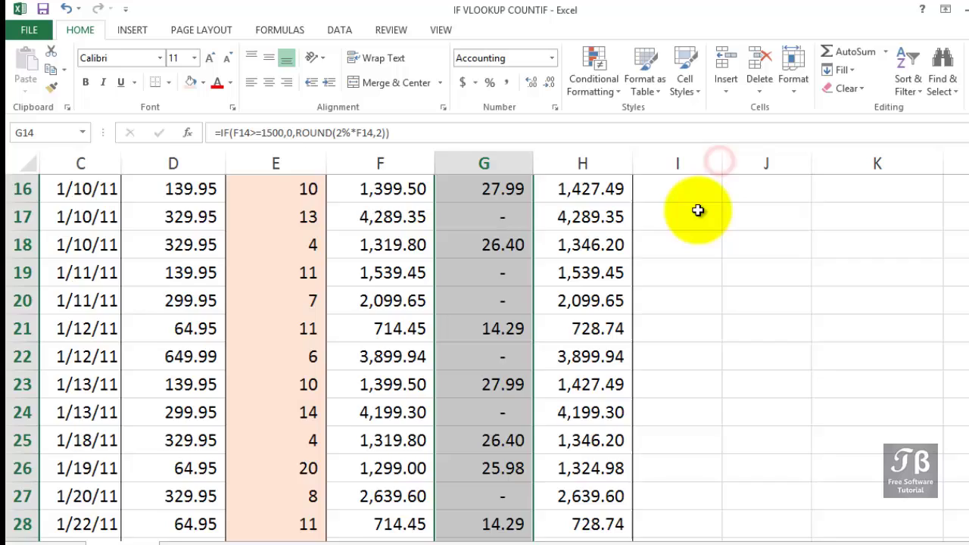
{"action": "scroll", "coordinate": [698, 209], "scroll_direction": "up", "scroll_amount": 5}
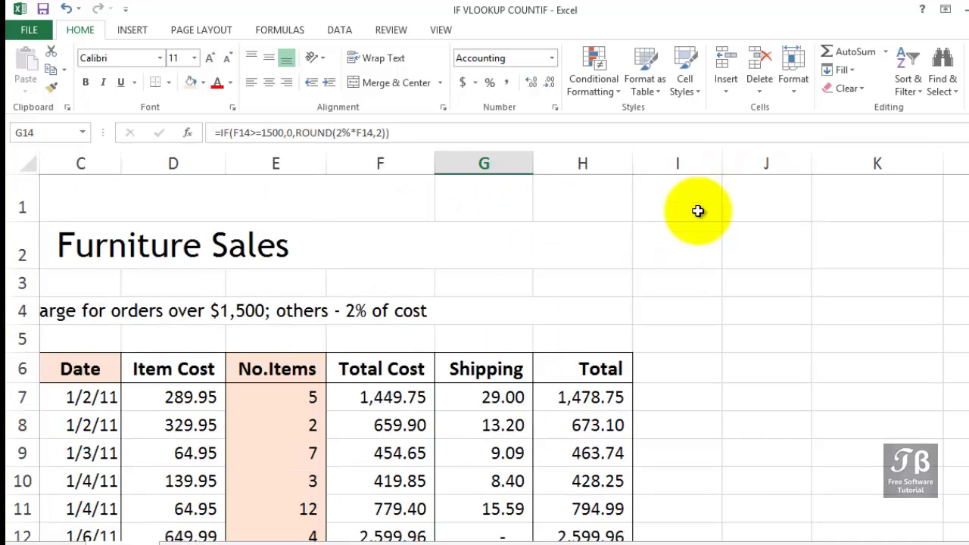